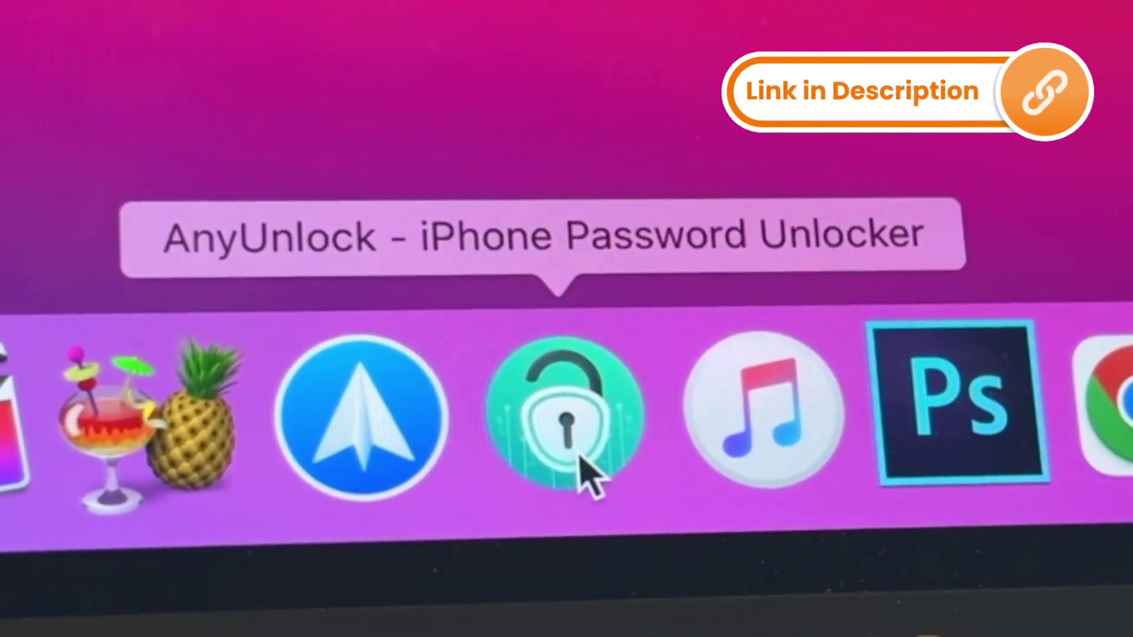
Launch AnyUnlock and run Find Apple ID on the connected iPhone to show its account
left_click(584, 469)
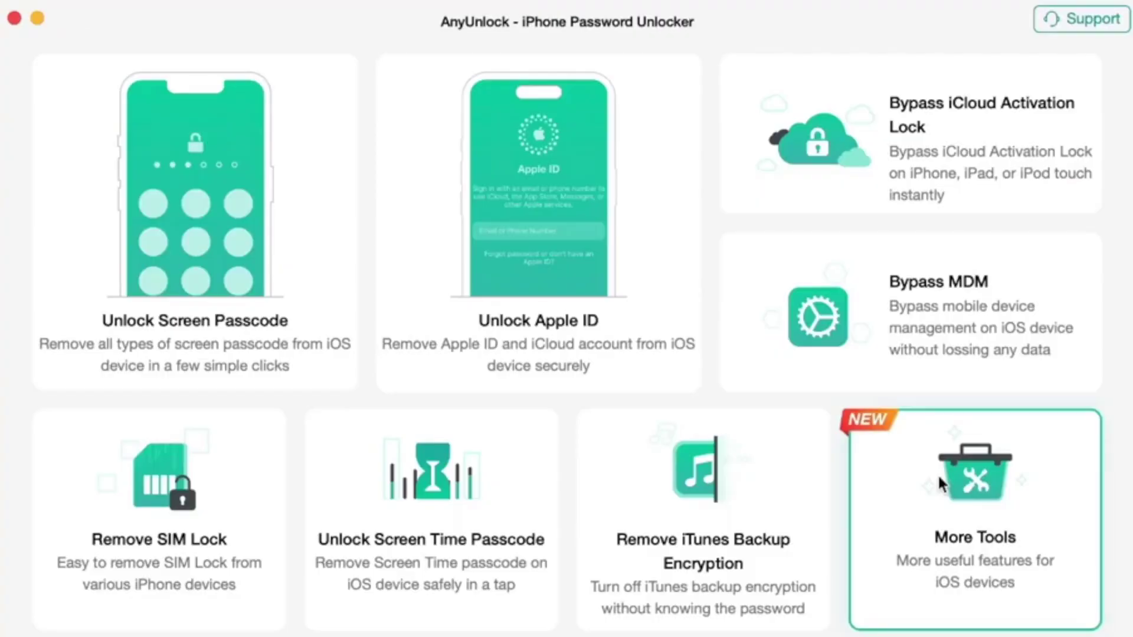
left_click(938, 474)
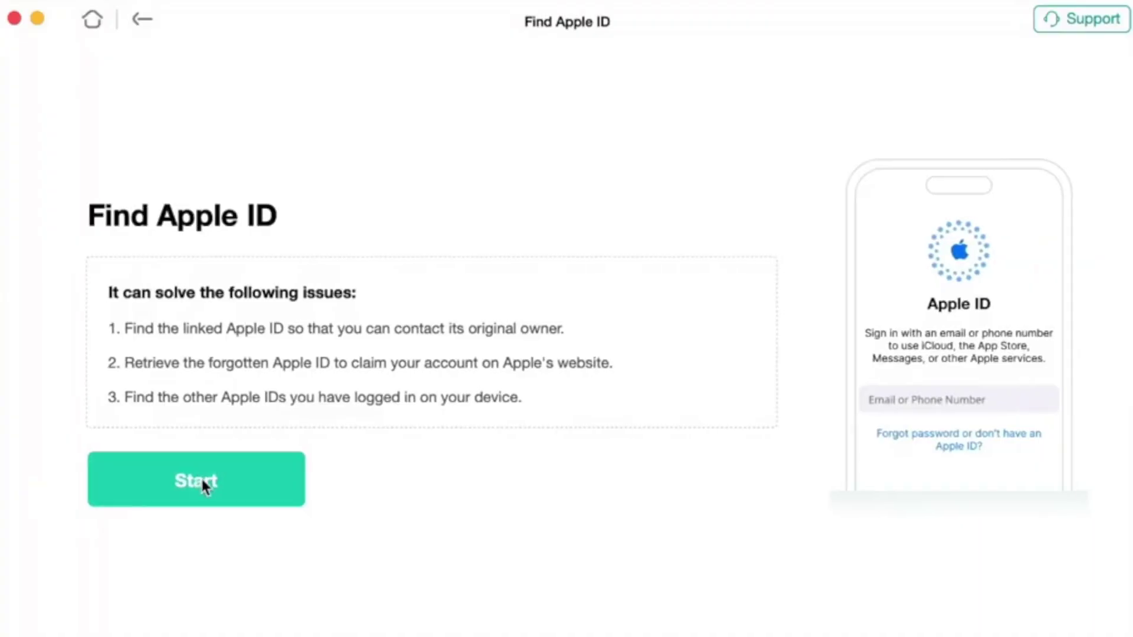
left_click(200, 481)
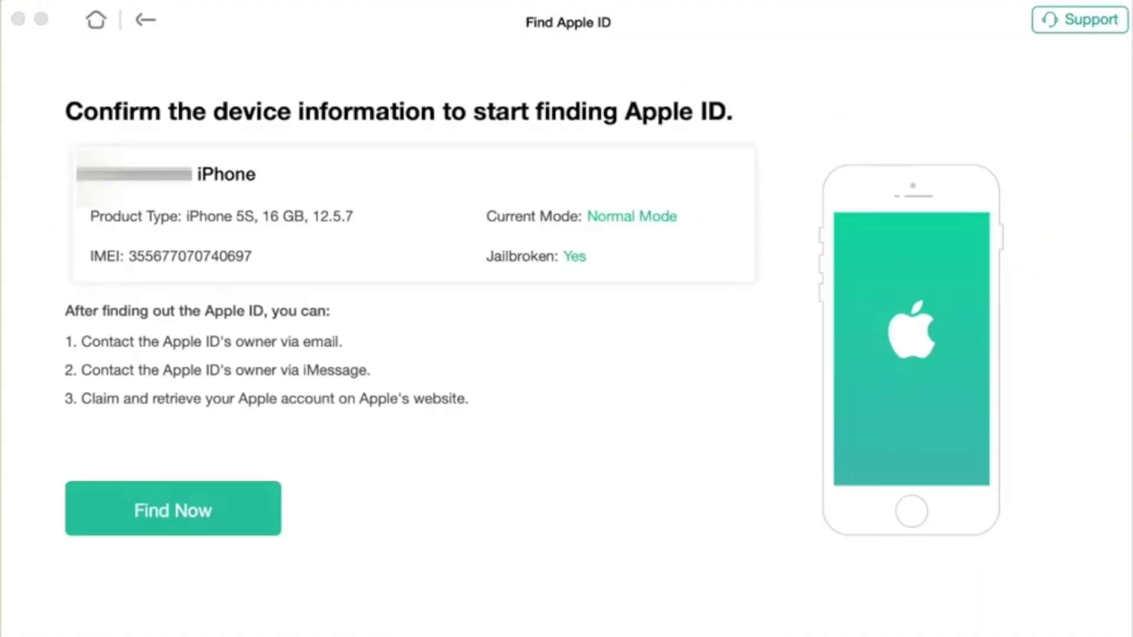
left_click(161, 515)
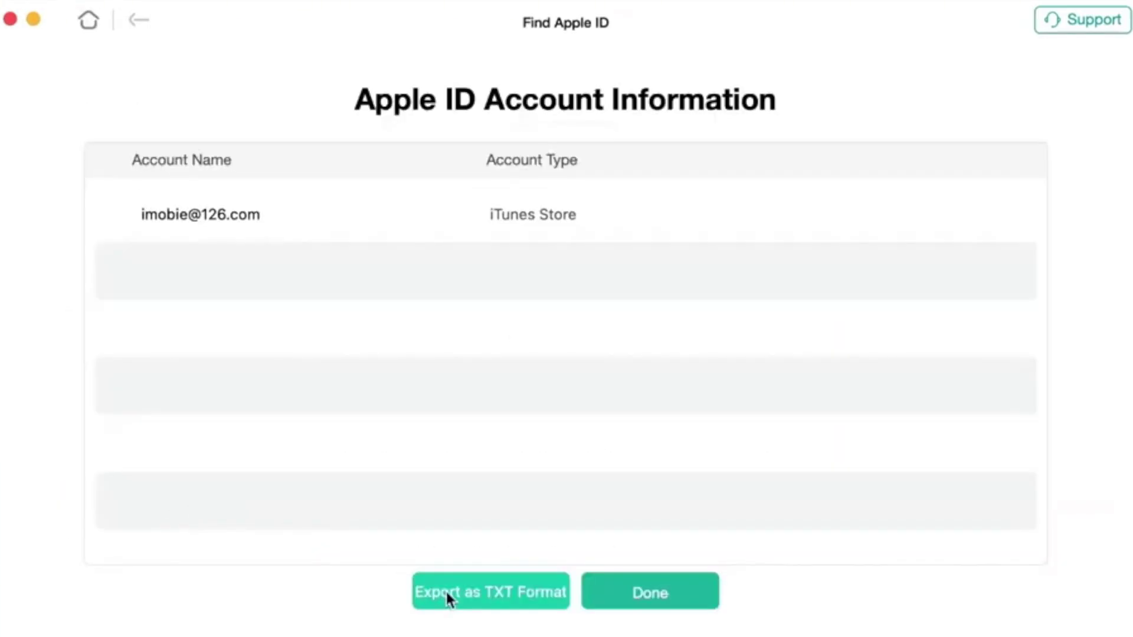
Export the found Apple ID account list as a TXT file
left_click(490, 582)
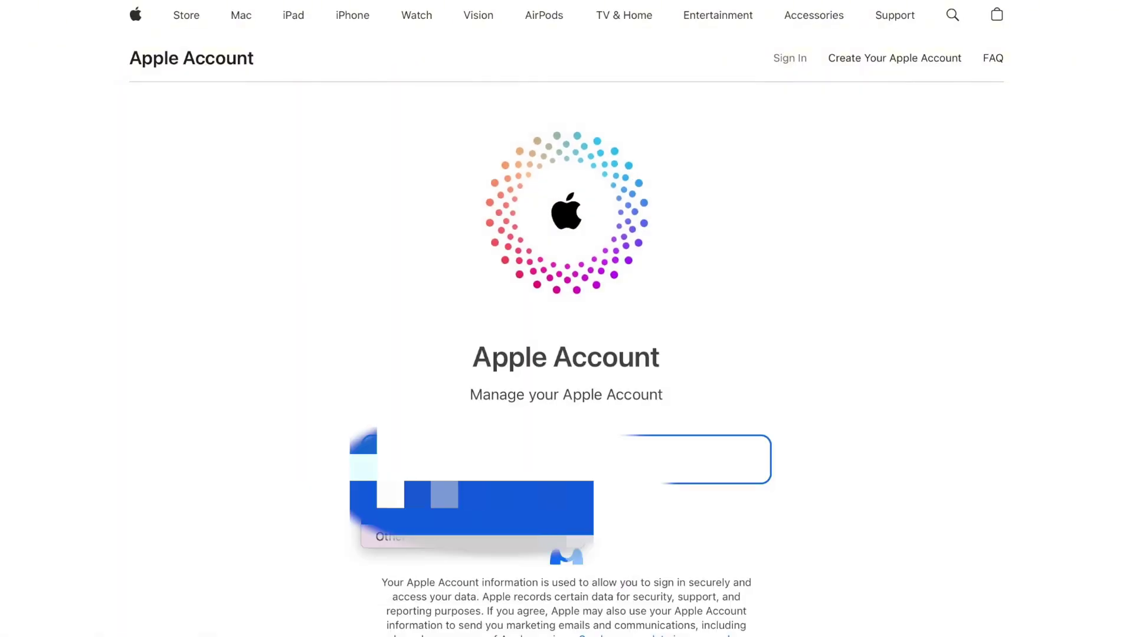
Fill in the autofilled account email and go to Forgot password on Apple's site
left_click(469, 495)
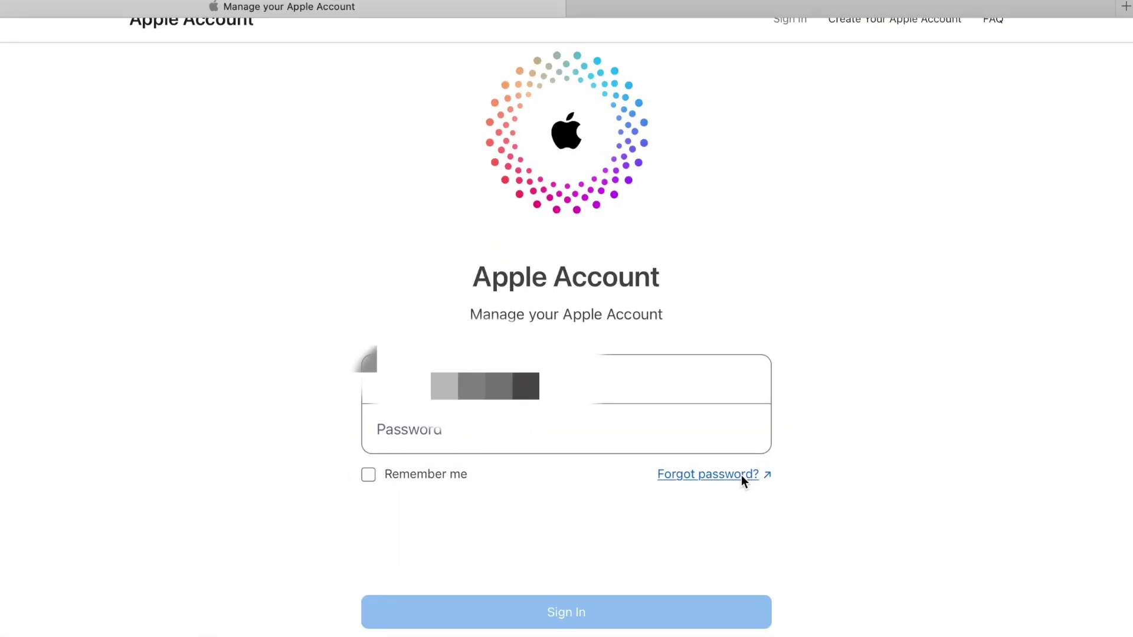
left_click(740, 476)
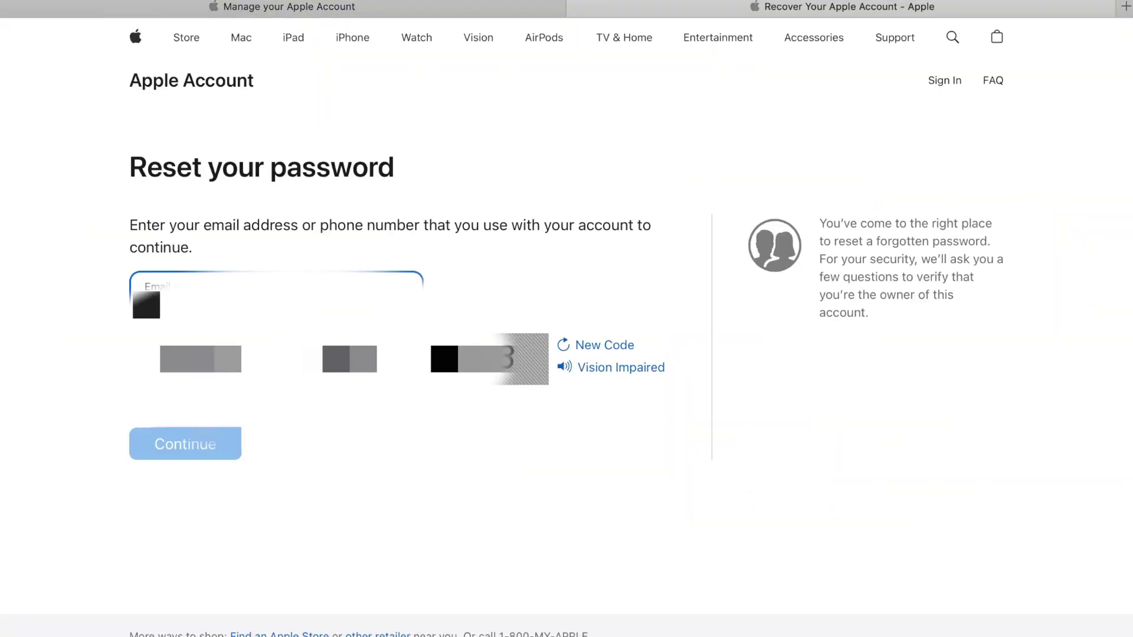
type("*")
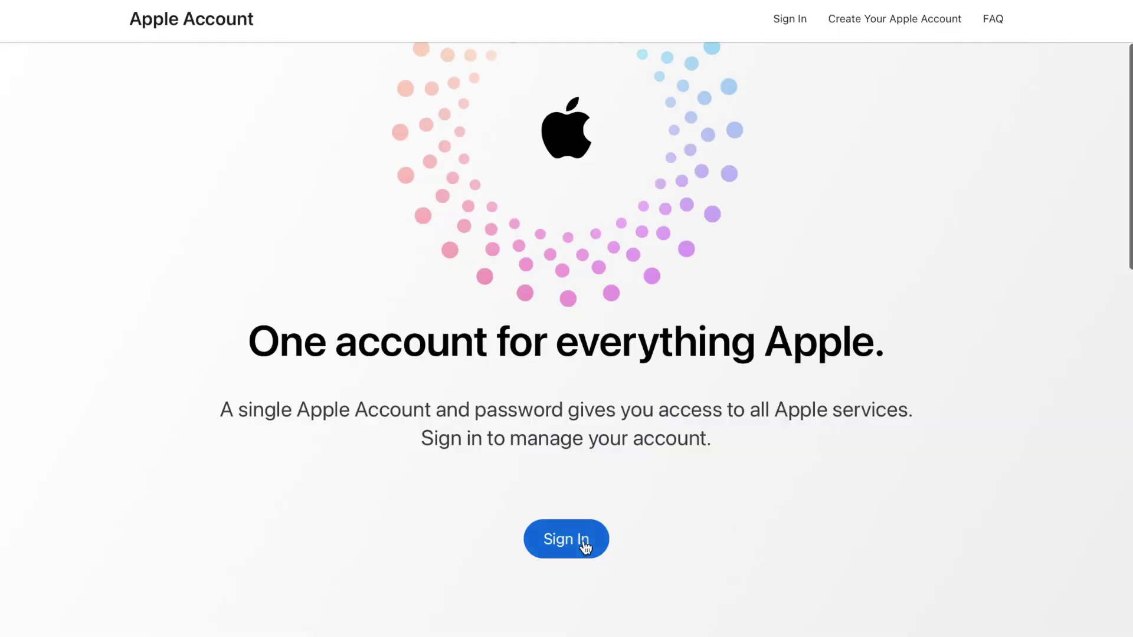
Bring up the Apple Account sign-in form and follow Forgot password to the recovery page
left_click(585, 546)
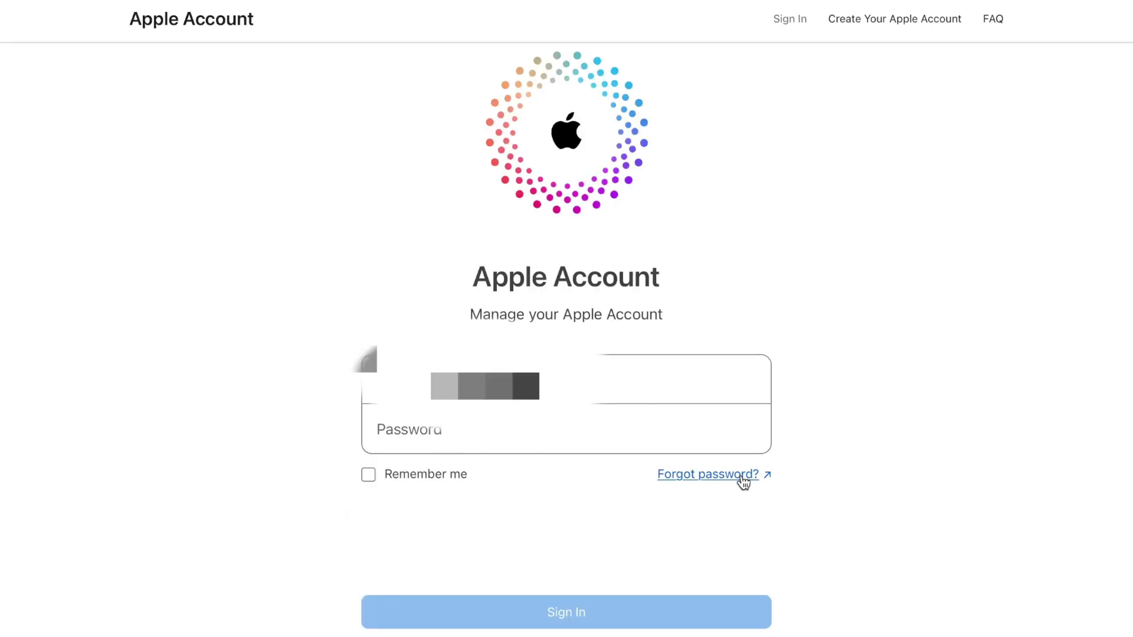
left_click(744, 475)
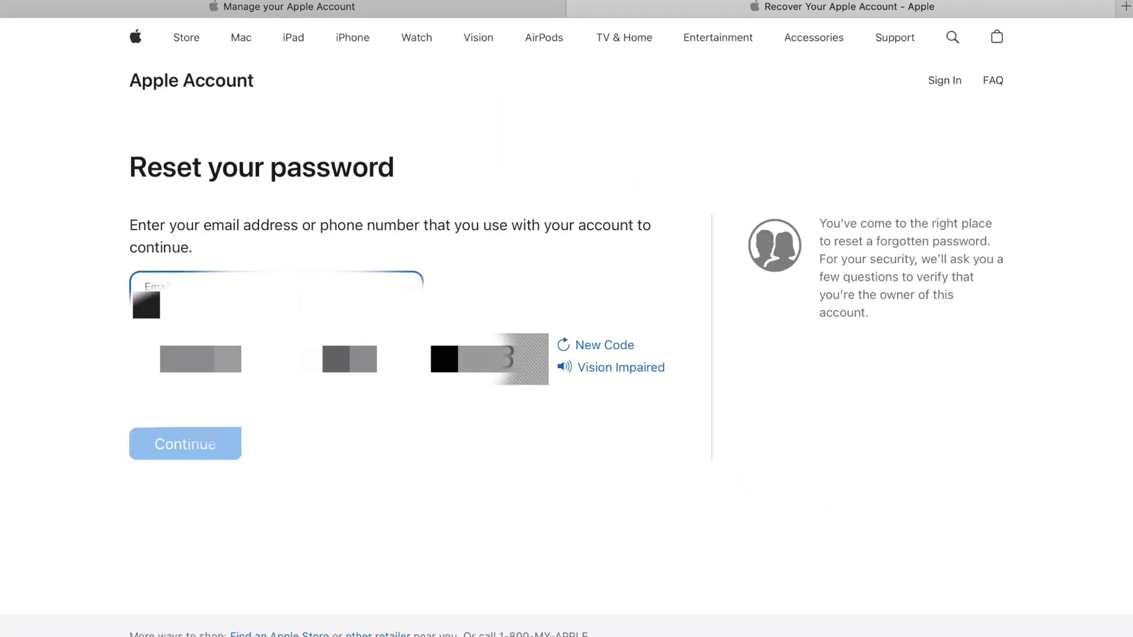
type("**")
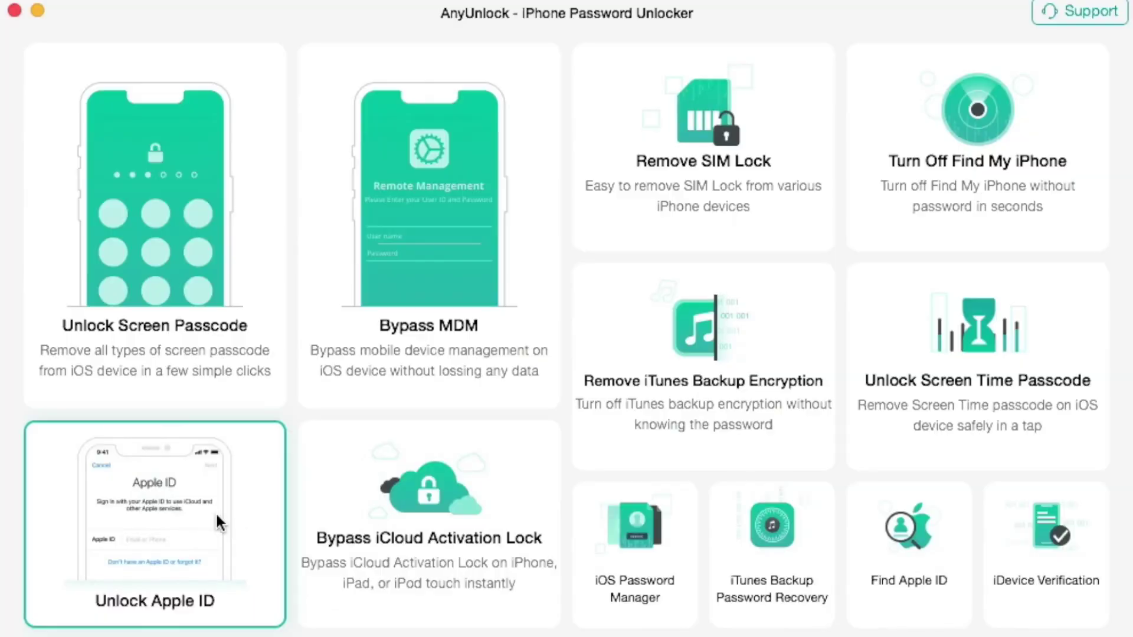
Run Unlock Apple ID on the iPhone XS, accepting the warning to start removal
left_click(215, 512)
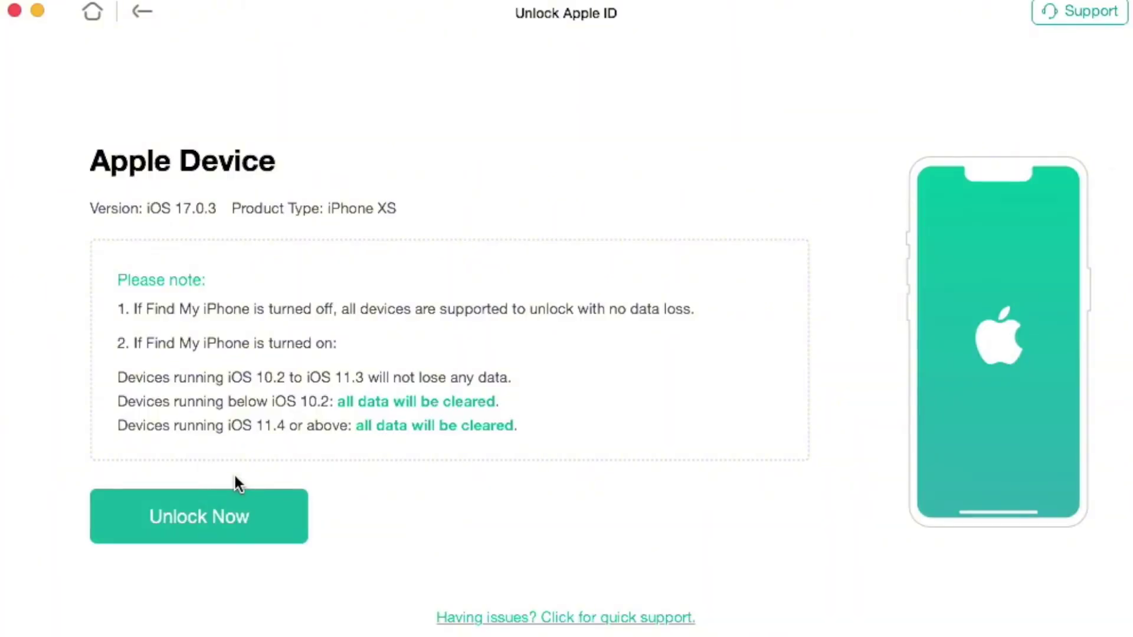
left_click(240, 512)
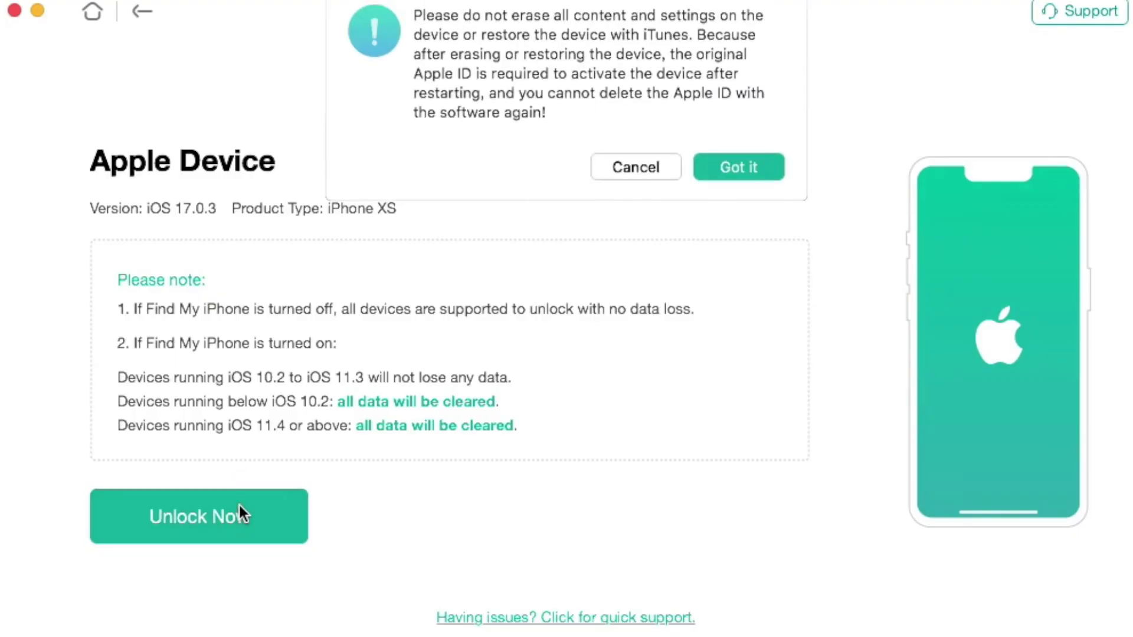
left_click(746, 168)
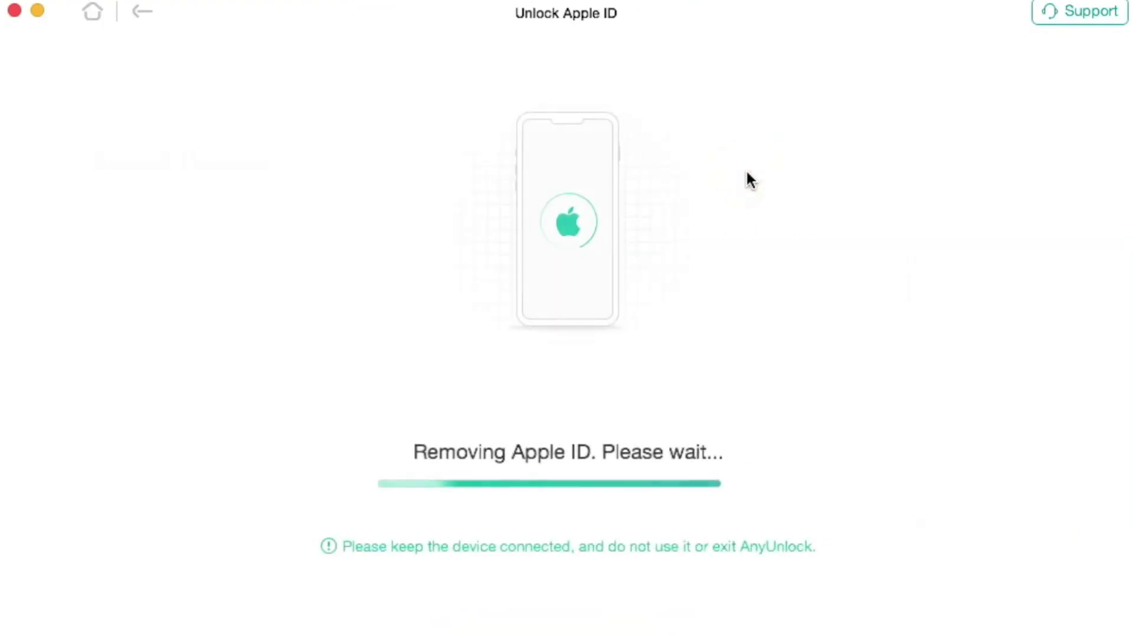